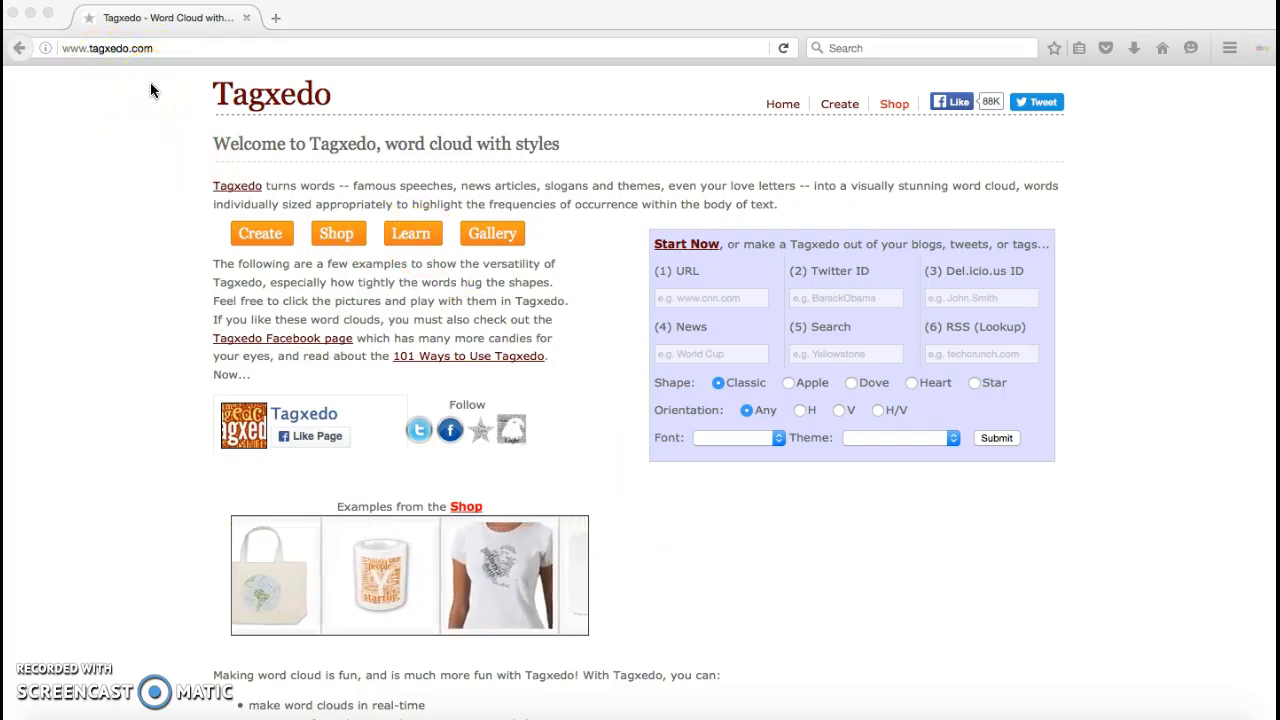
- Open the Tagxedo Creator and allow the site to run Silverlight
click(840, 104)
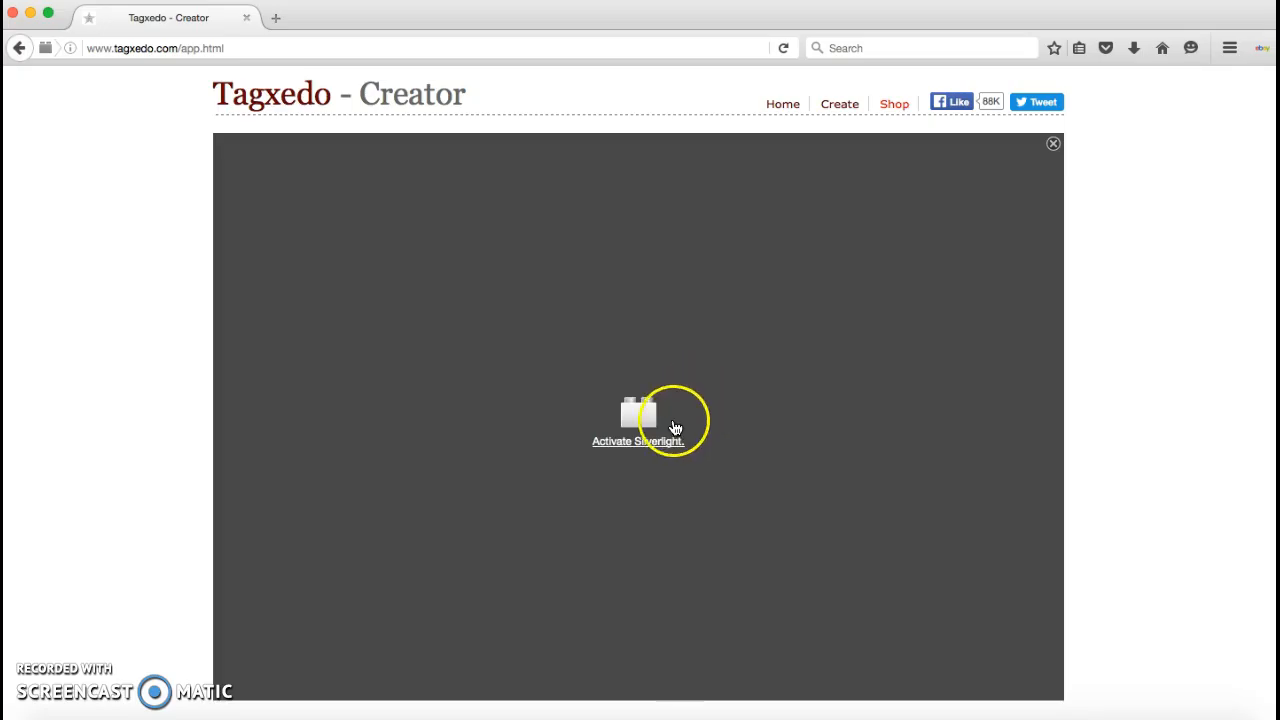
click(657, 444)
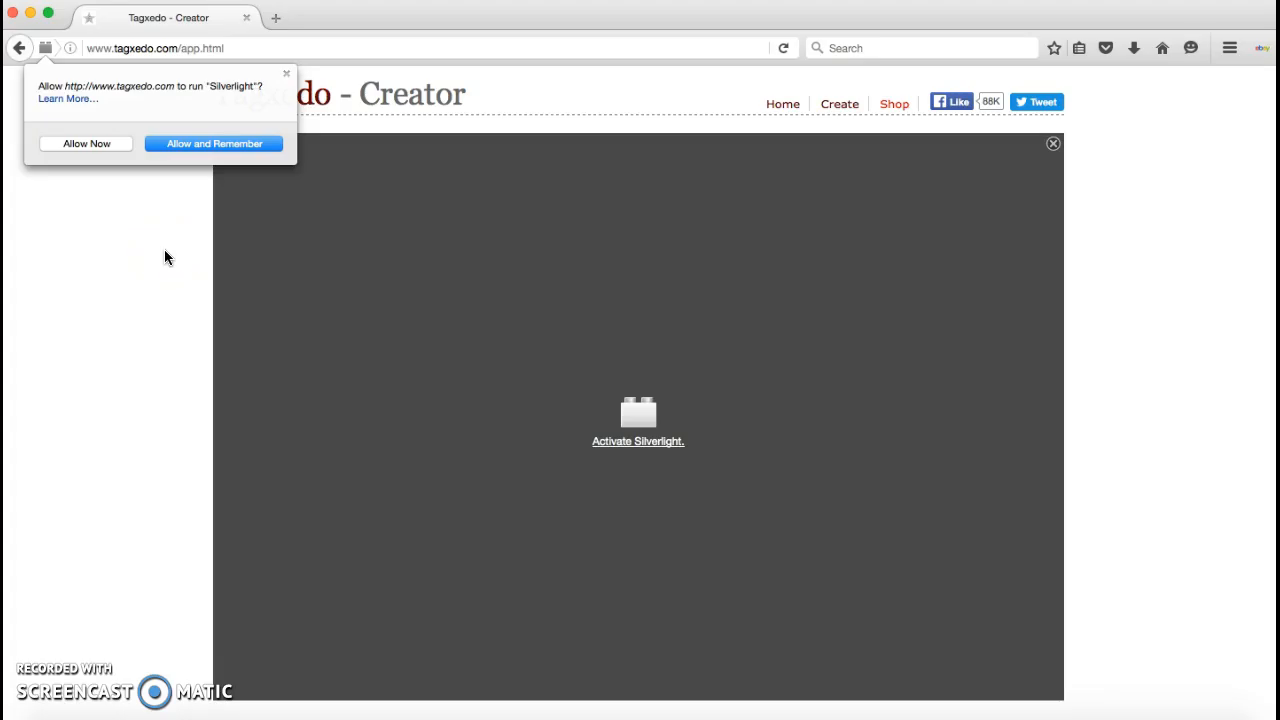
click(208, 144)
click(208, 144)
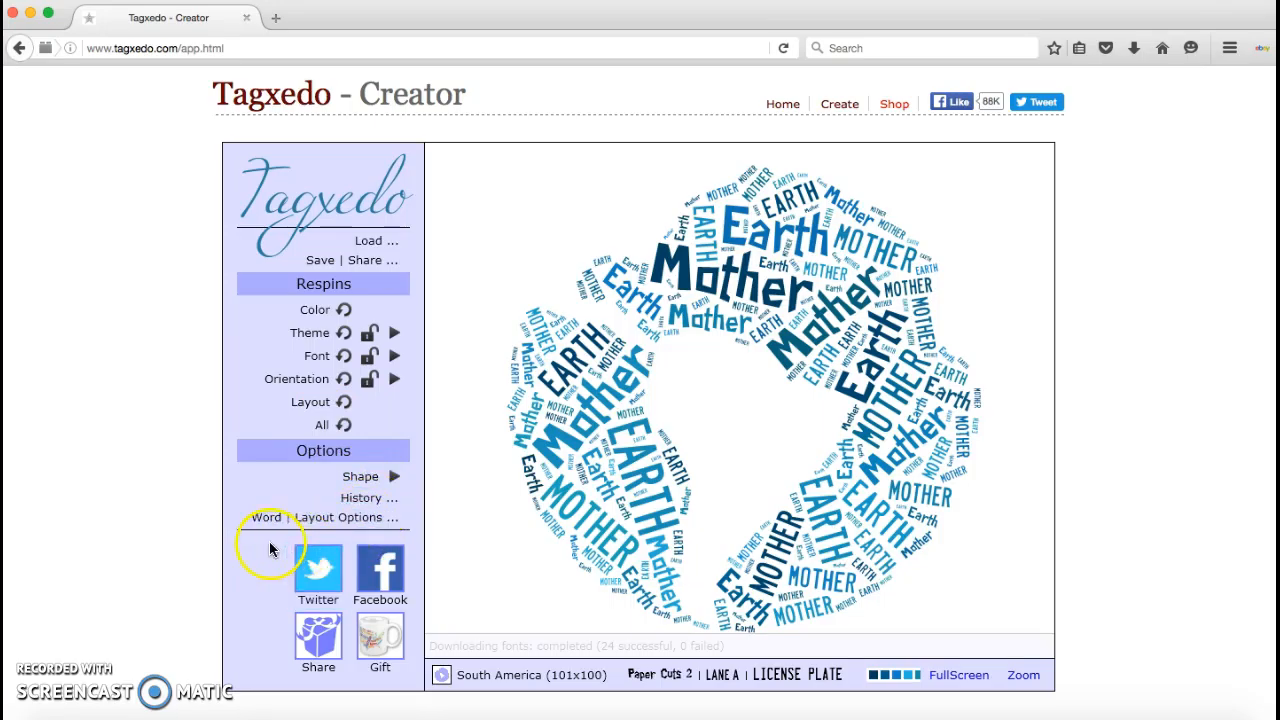
- Change the word cloud's shape to the Yinyang shape
click(396, 478)
click(776, 250)
click(777, 247)
drag(777, 249, 767, 523)
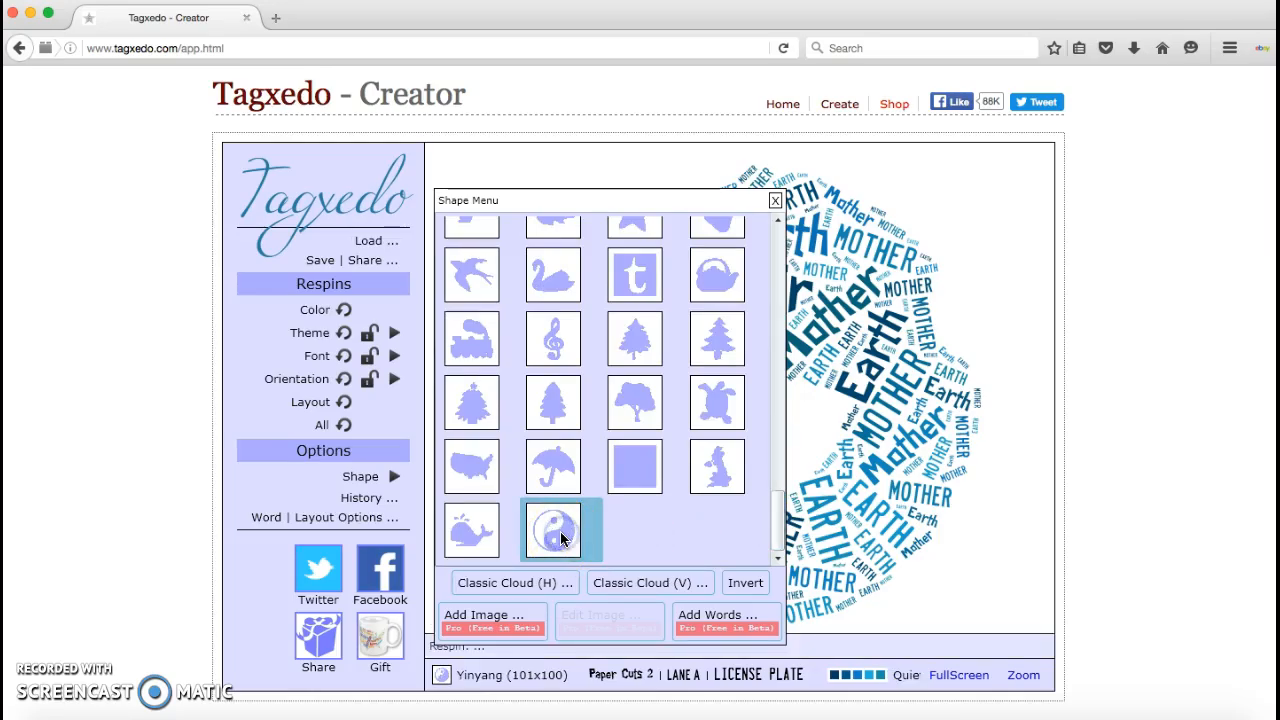
click(776, 202)
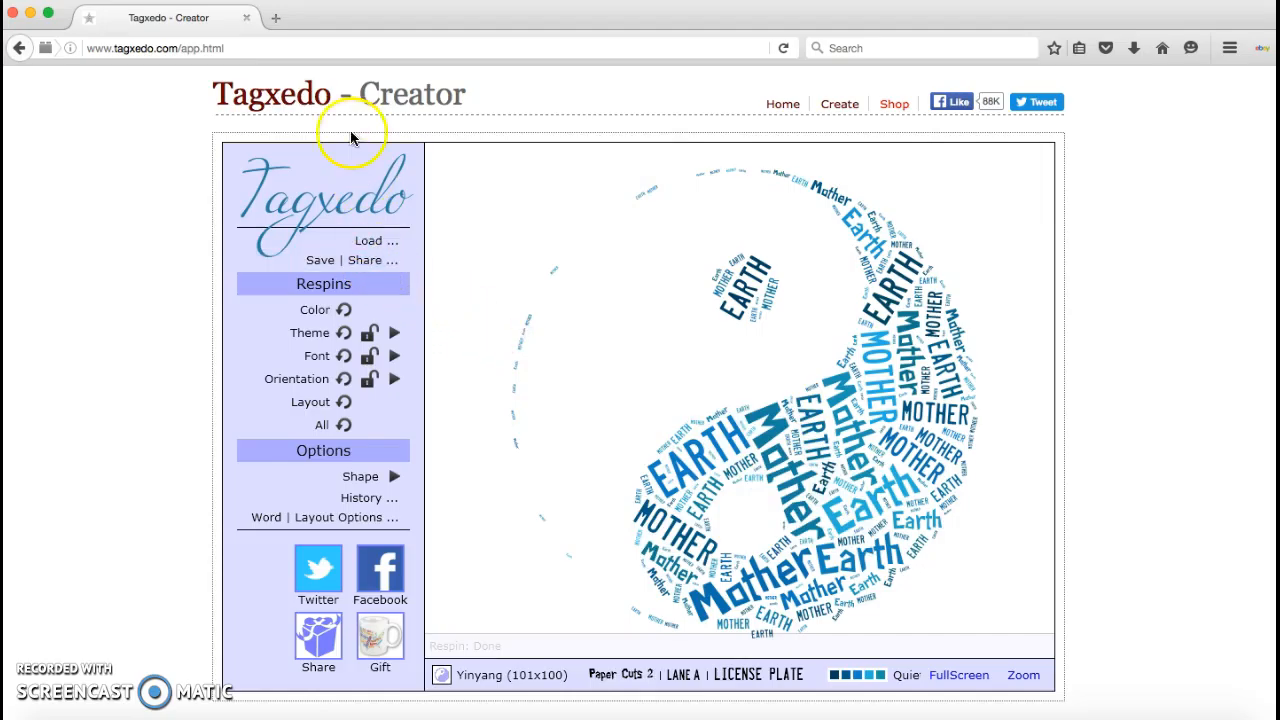
- Open a new browser tab, dismiss the update notice, and go to google.com
click(276, 17)
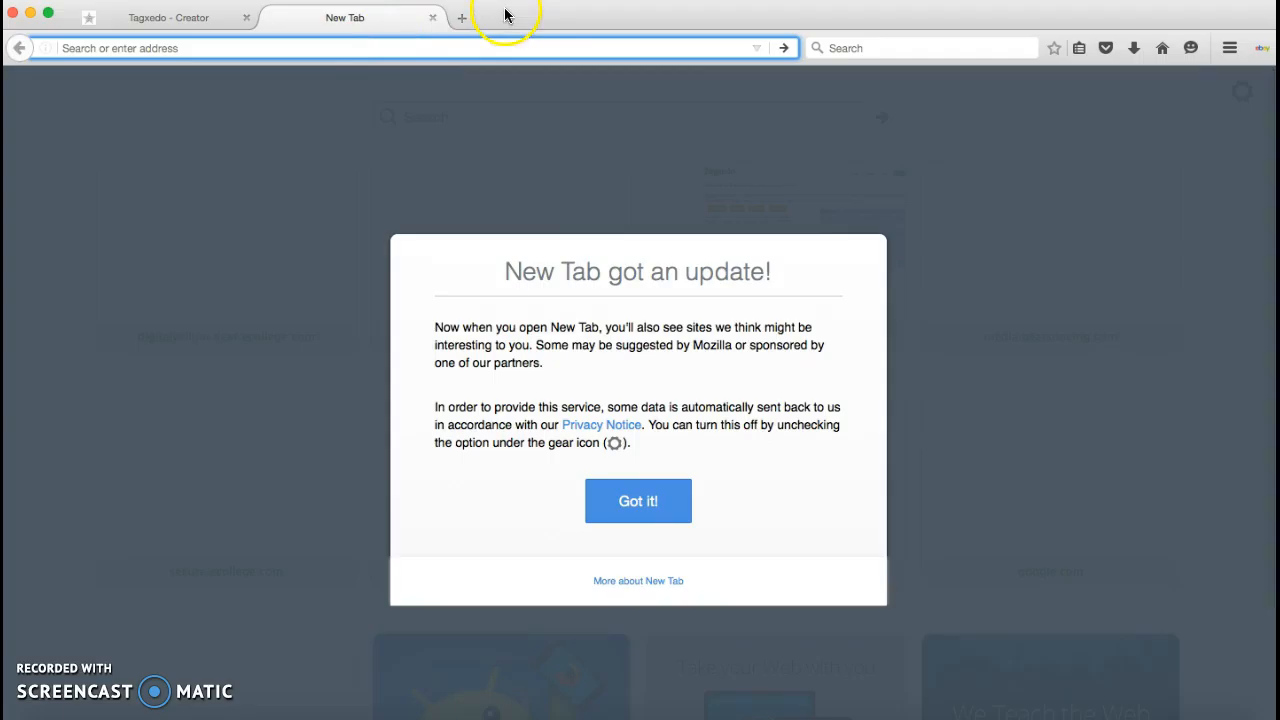
click(645, 508)
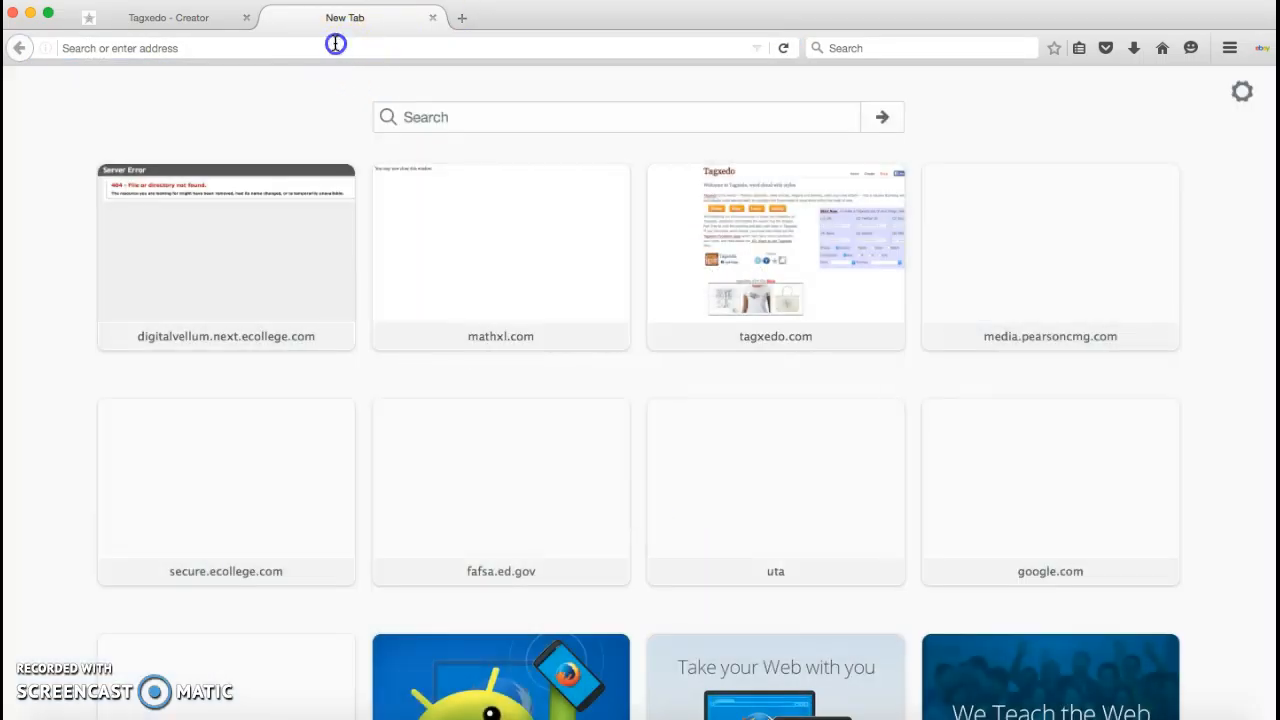
click(334, 43)
text(google.com/)
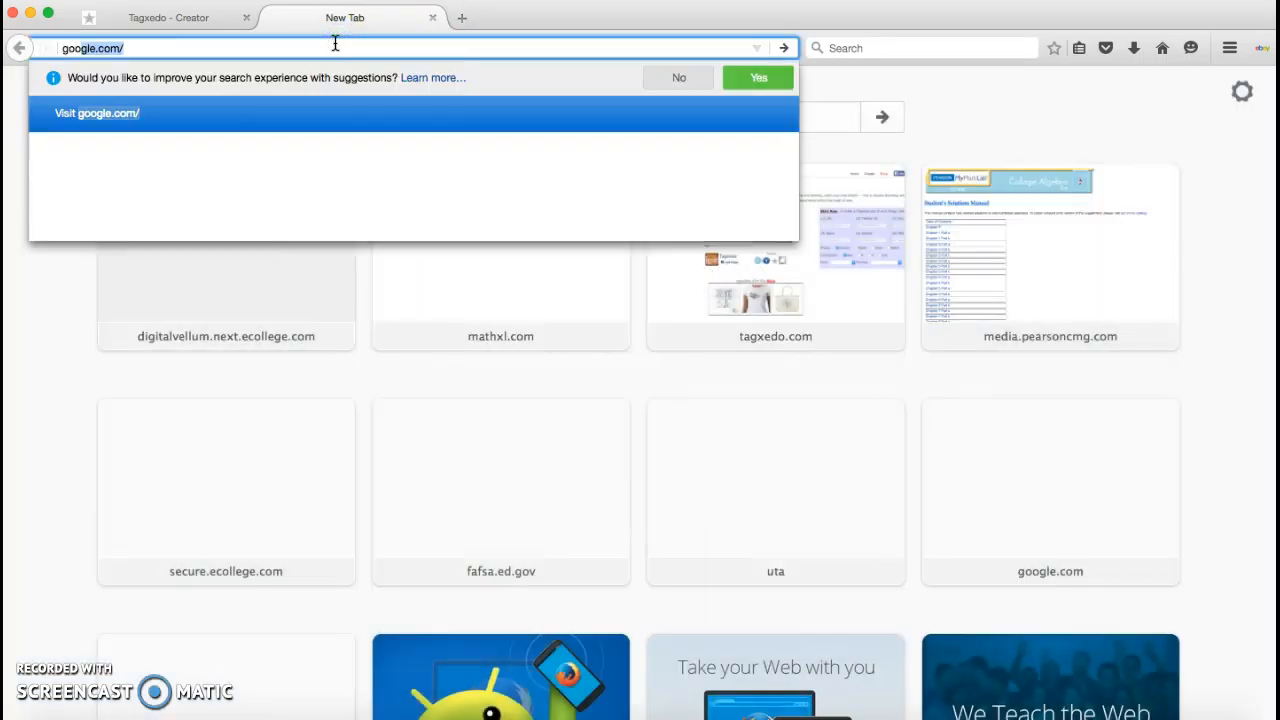
key(Return)
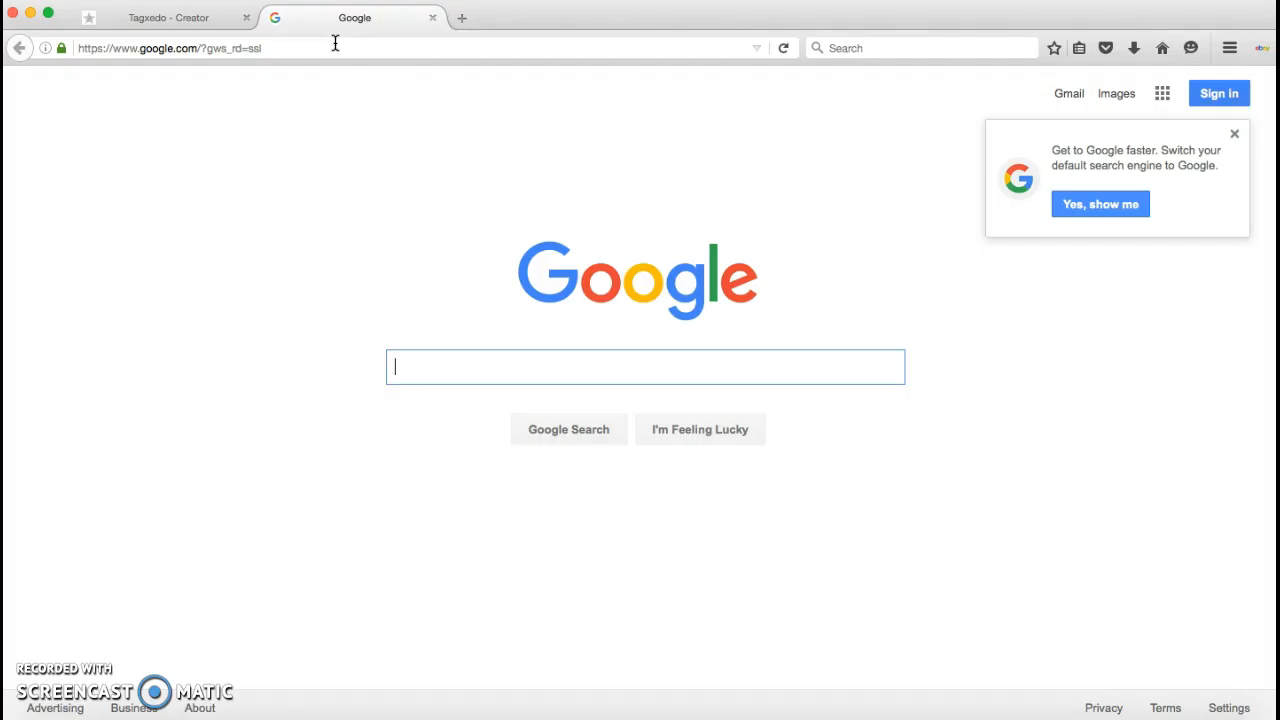
- Search for "dr jekyll and mr hyde gutenberg" and open the Project Gutenberg book page
text(dr )
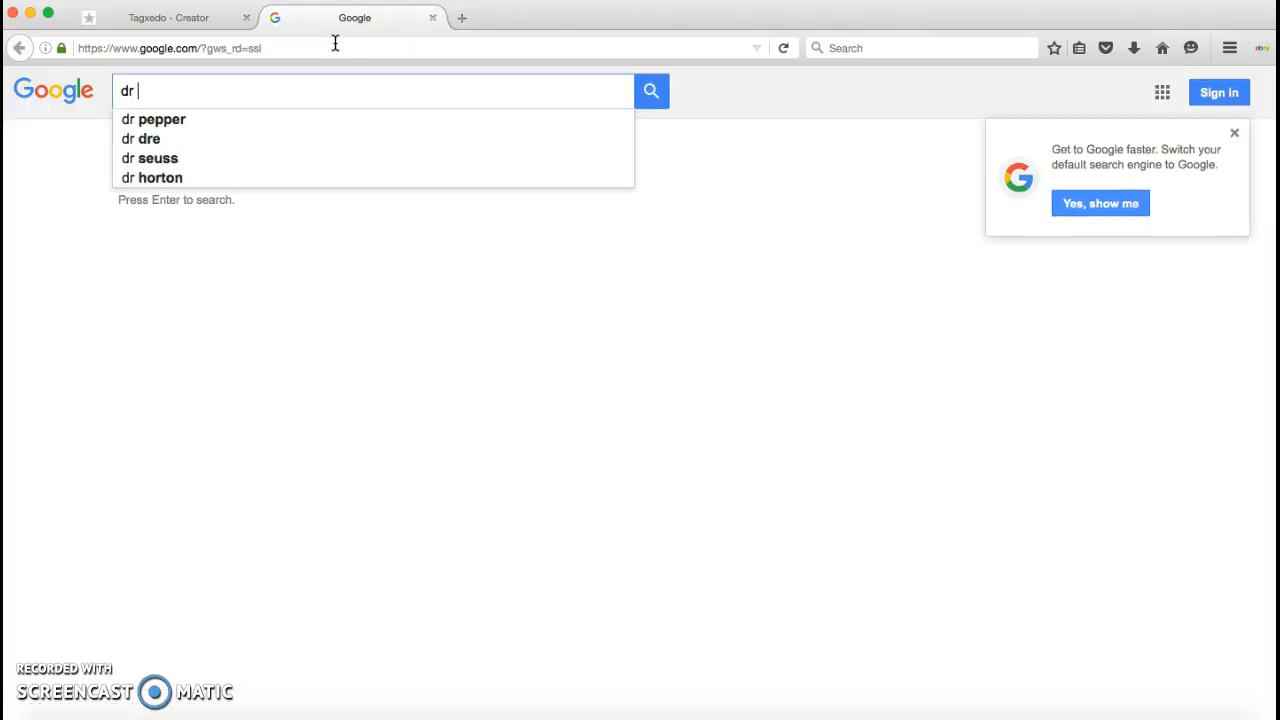
text(jekyll and mr)
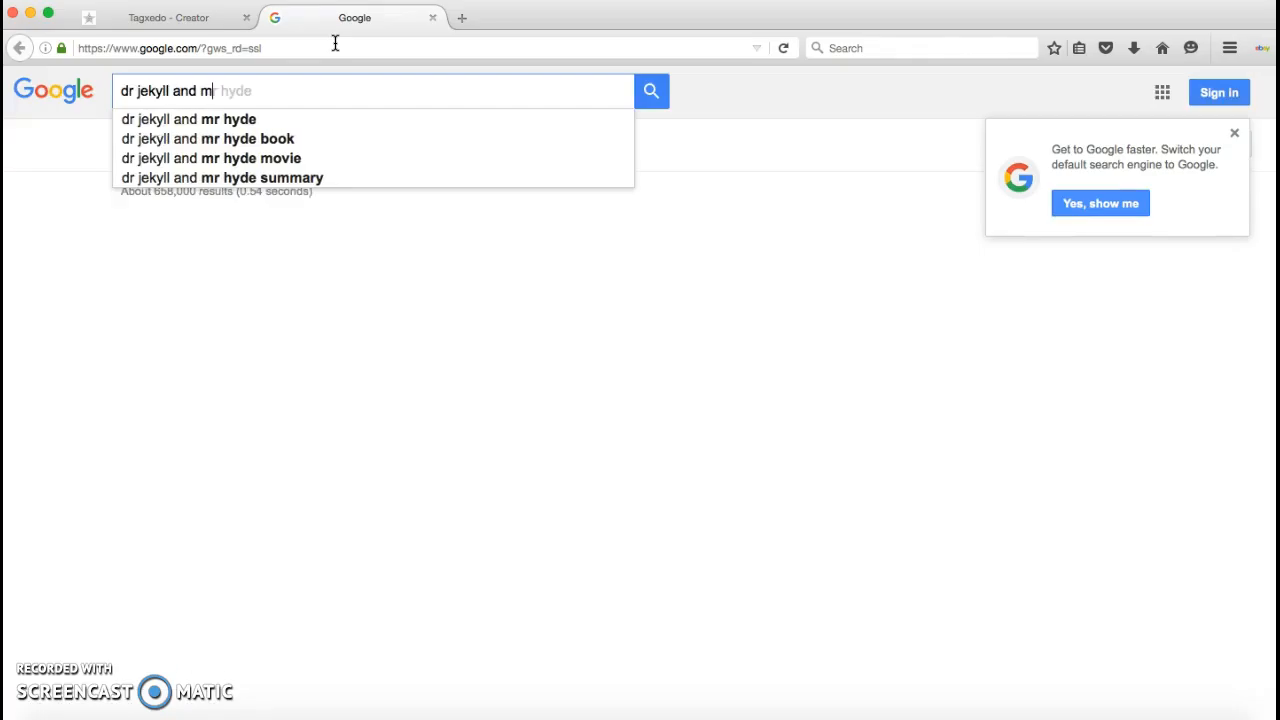
text( hyde guten)
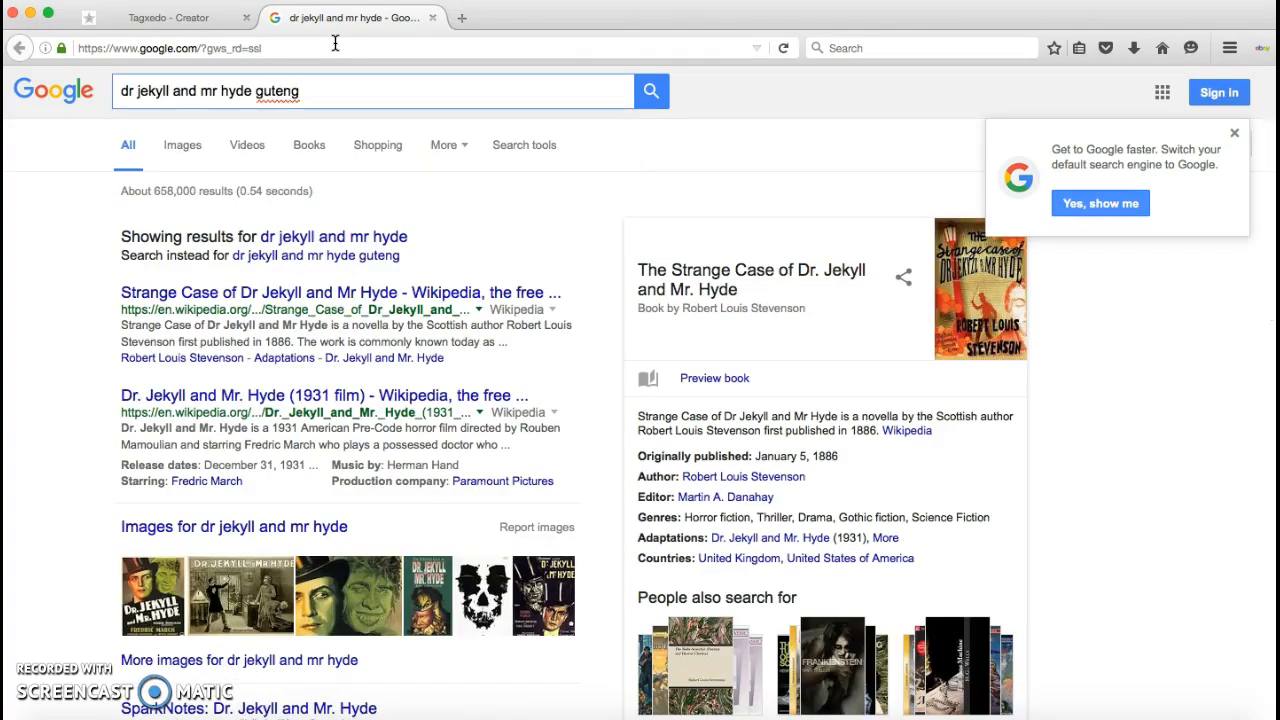
text(berg)
key(Return)
click(313, 91)
click(283, 228)
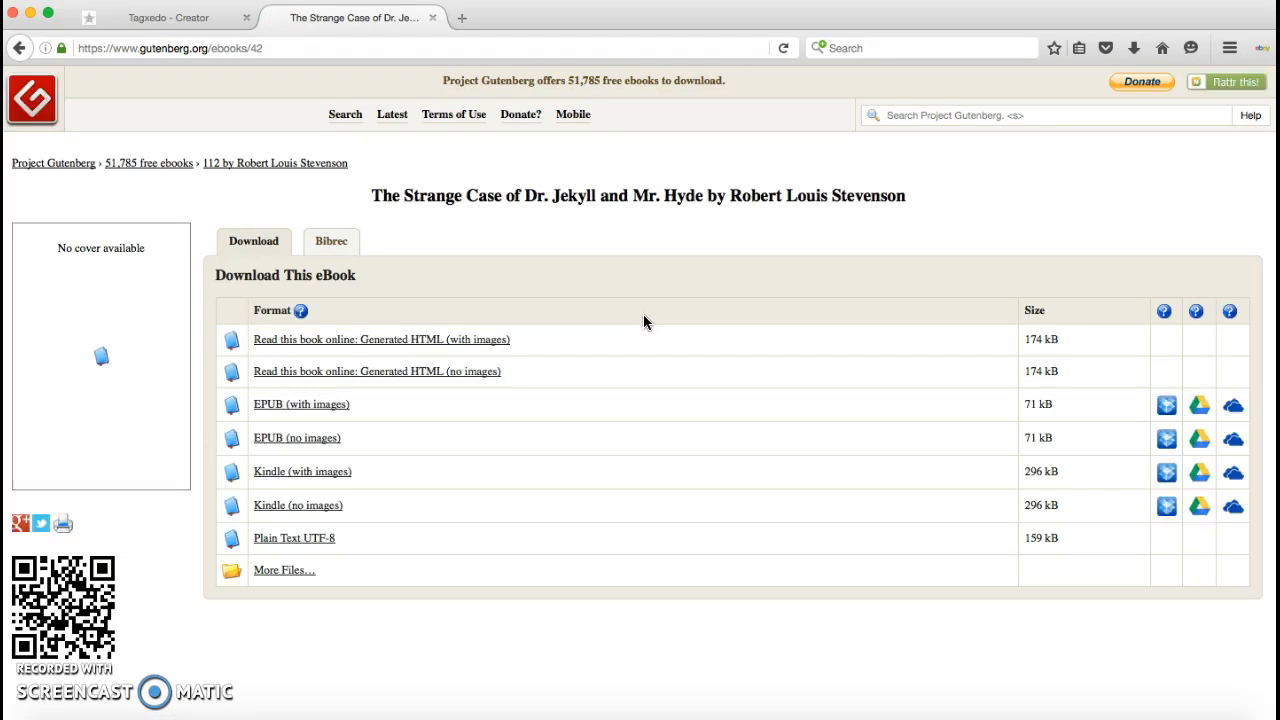
- Open the book's online HTML version without images and select all of its text to copy
click(425, 341)
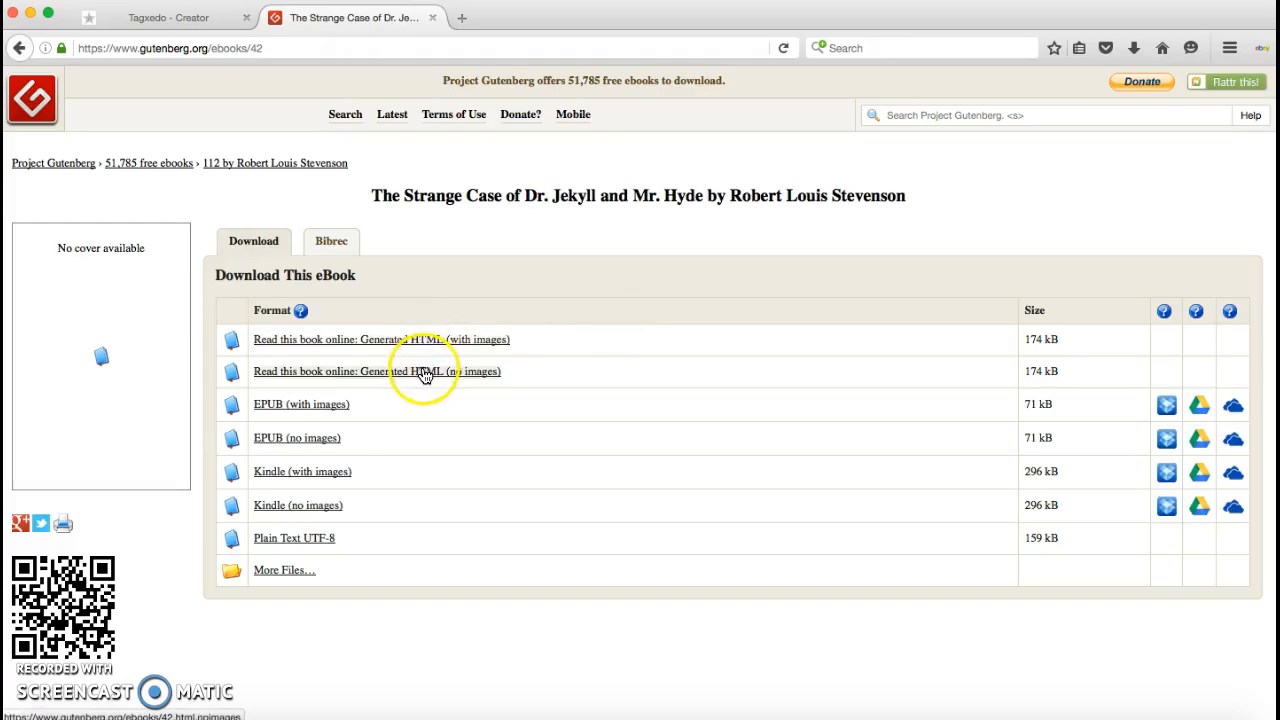
click(423, 373)
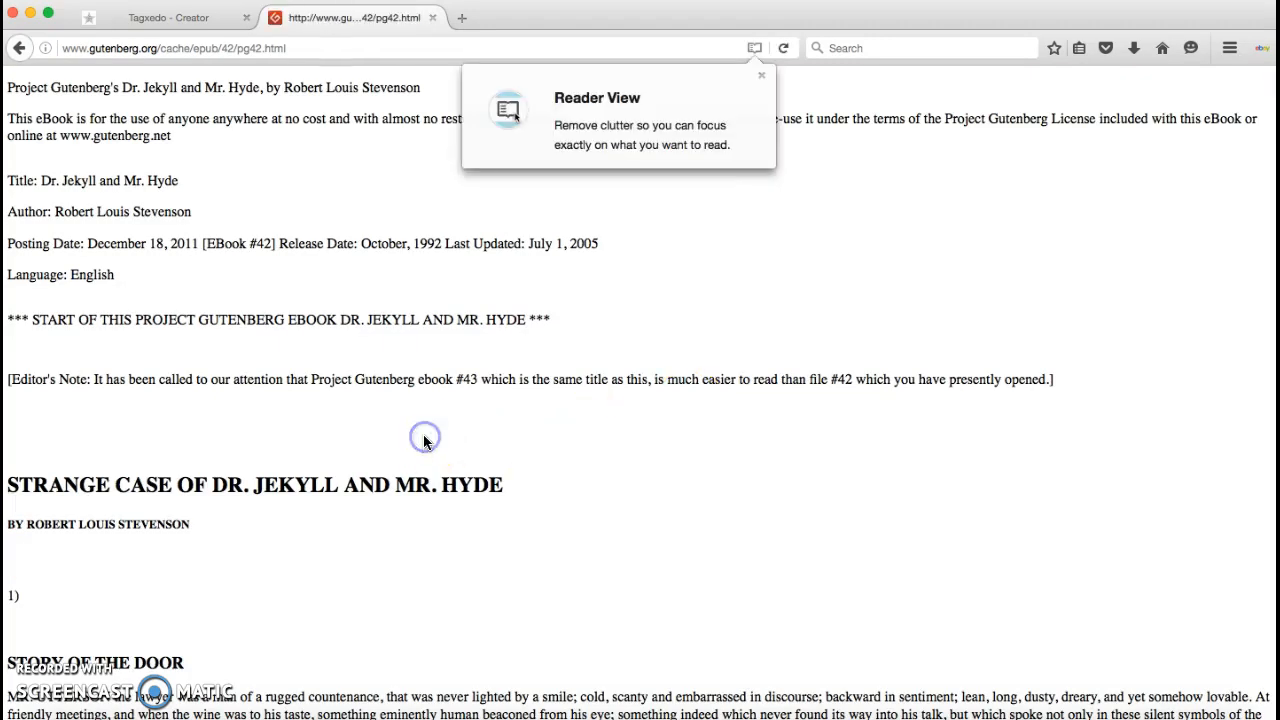
key(super+a)
click(384, 388)
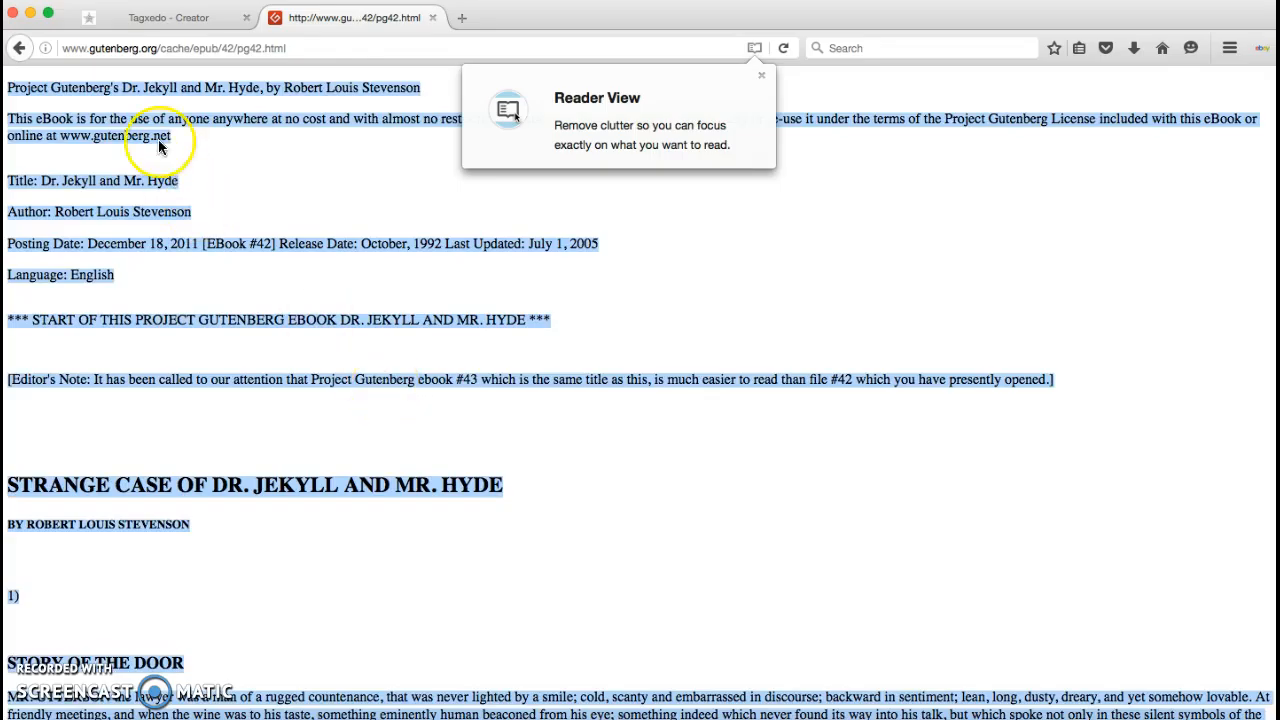
- Return to the Tagxedo tab and load the copied book text as the word cloud's source text
click(170, 17)
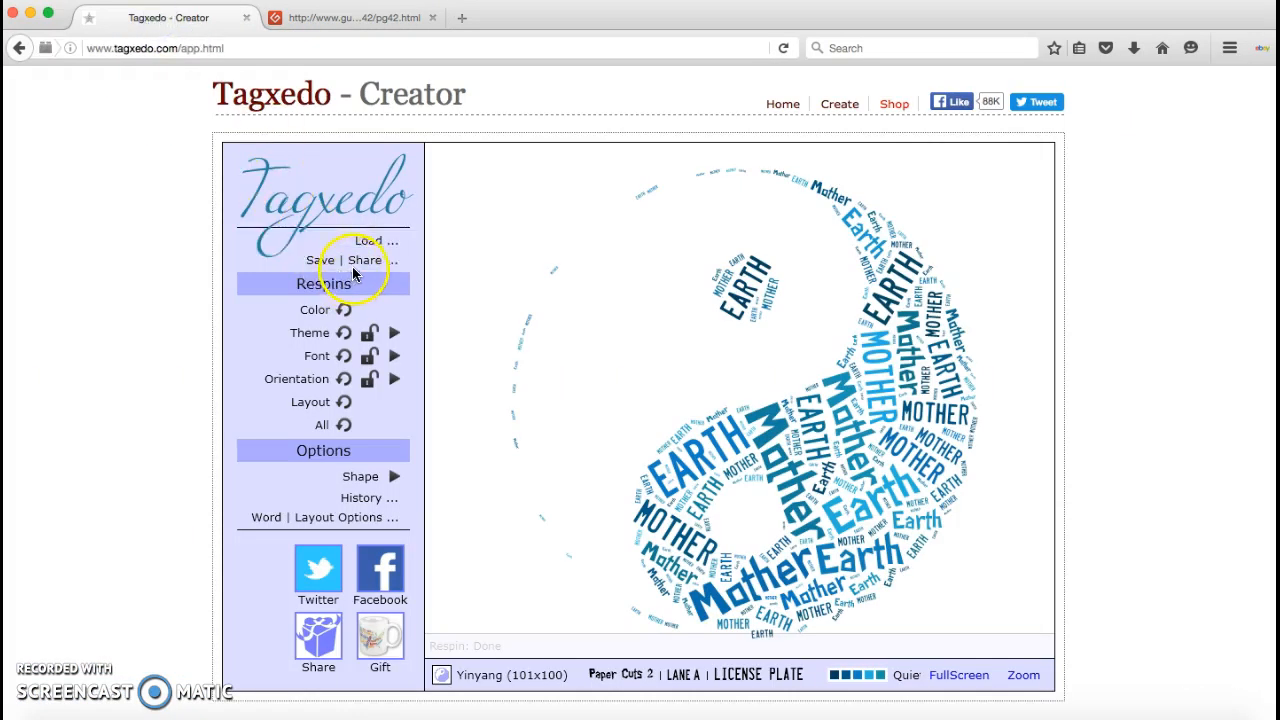
click(368, 241)
click(711, 475)
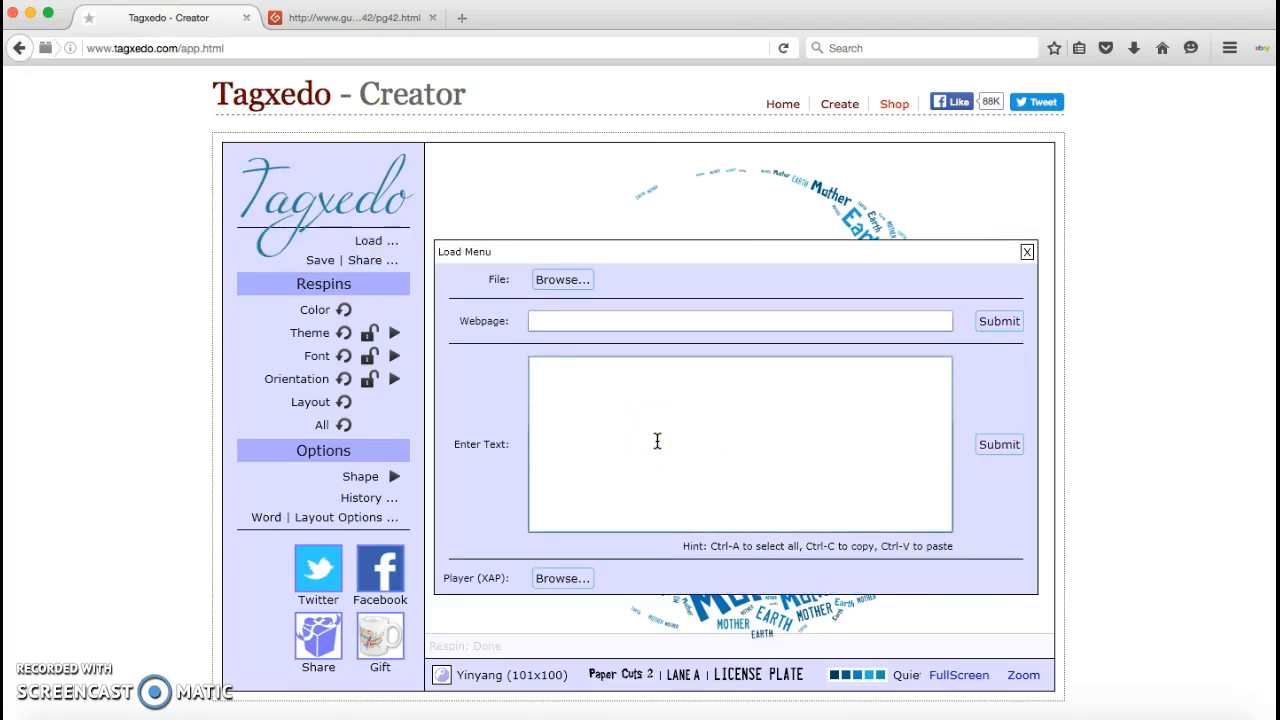
key(super+v)
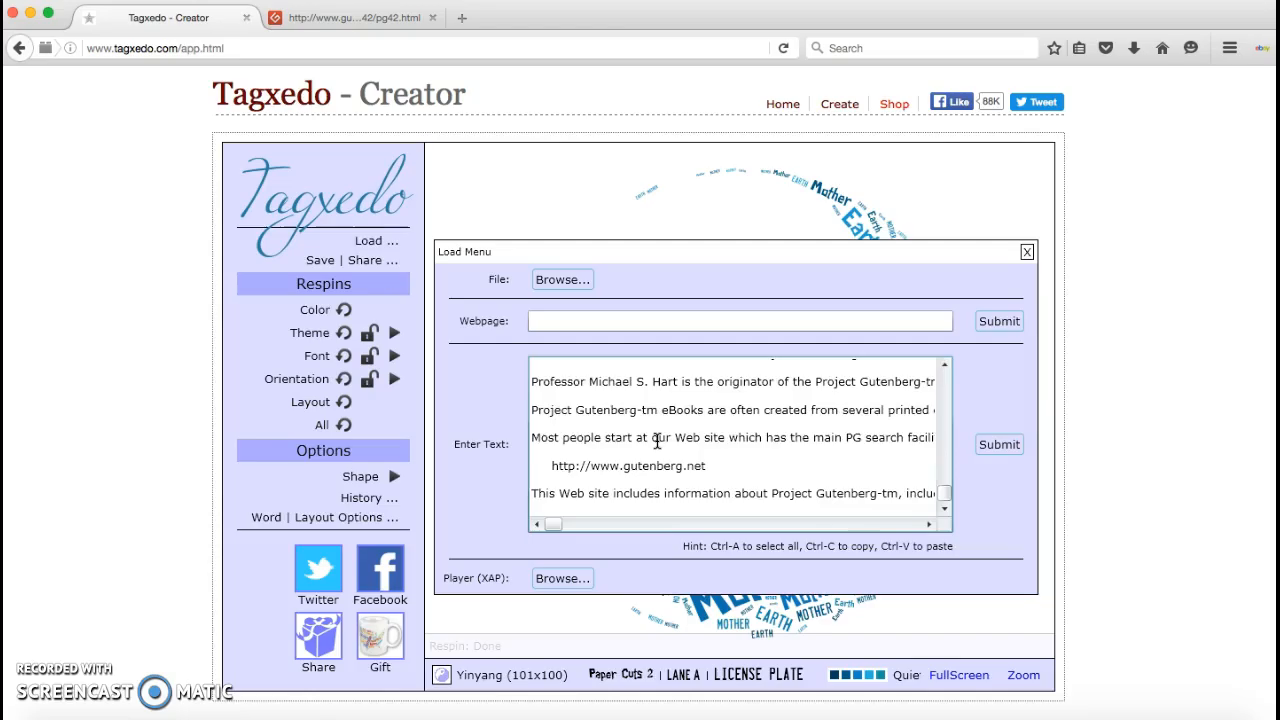
click(1000, 444)
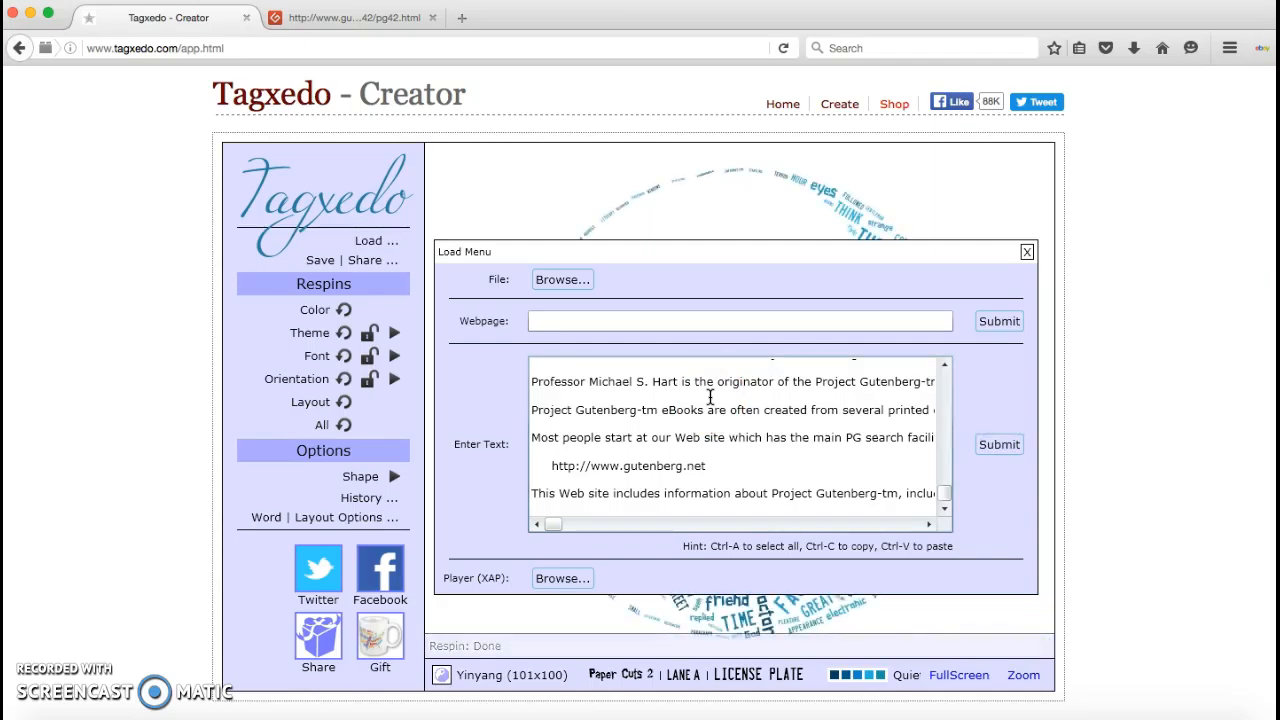
click(1027, 252)
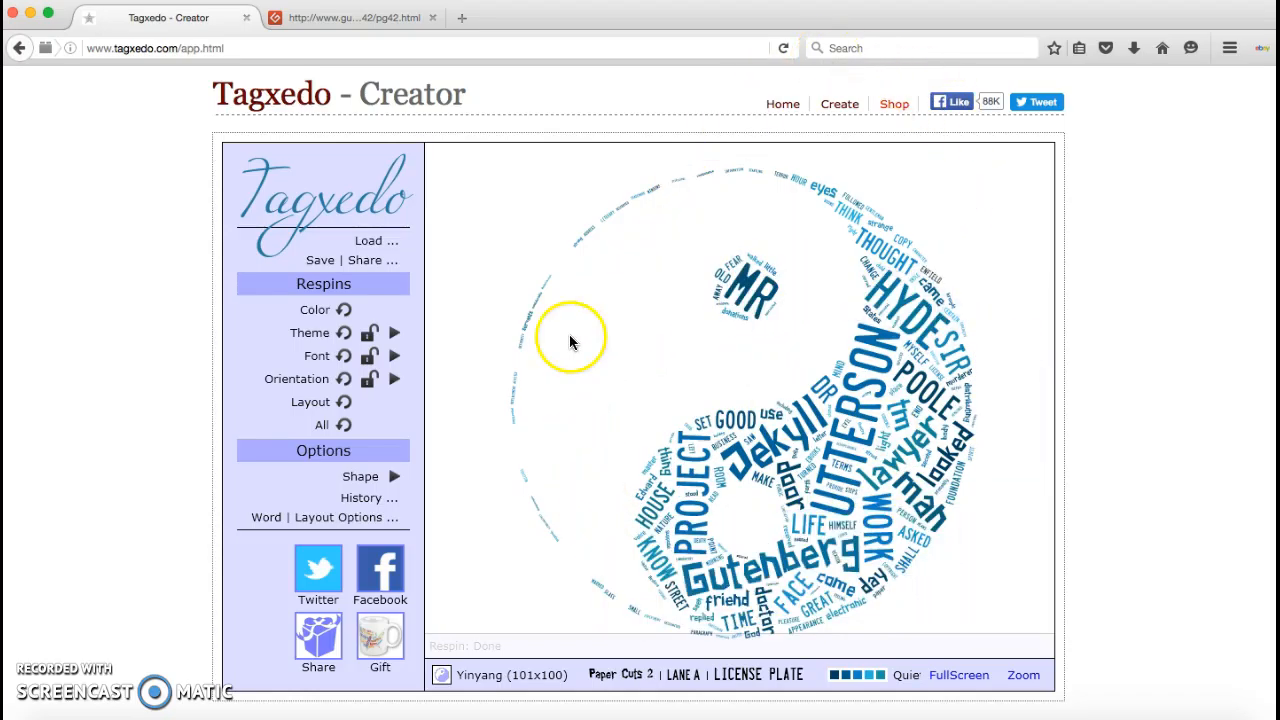
- Apply the Candy Corn color theme to the word cloud
click(395, 333)
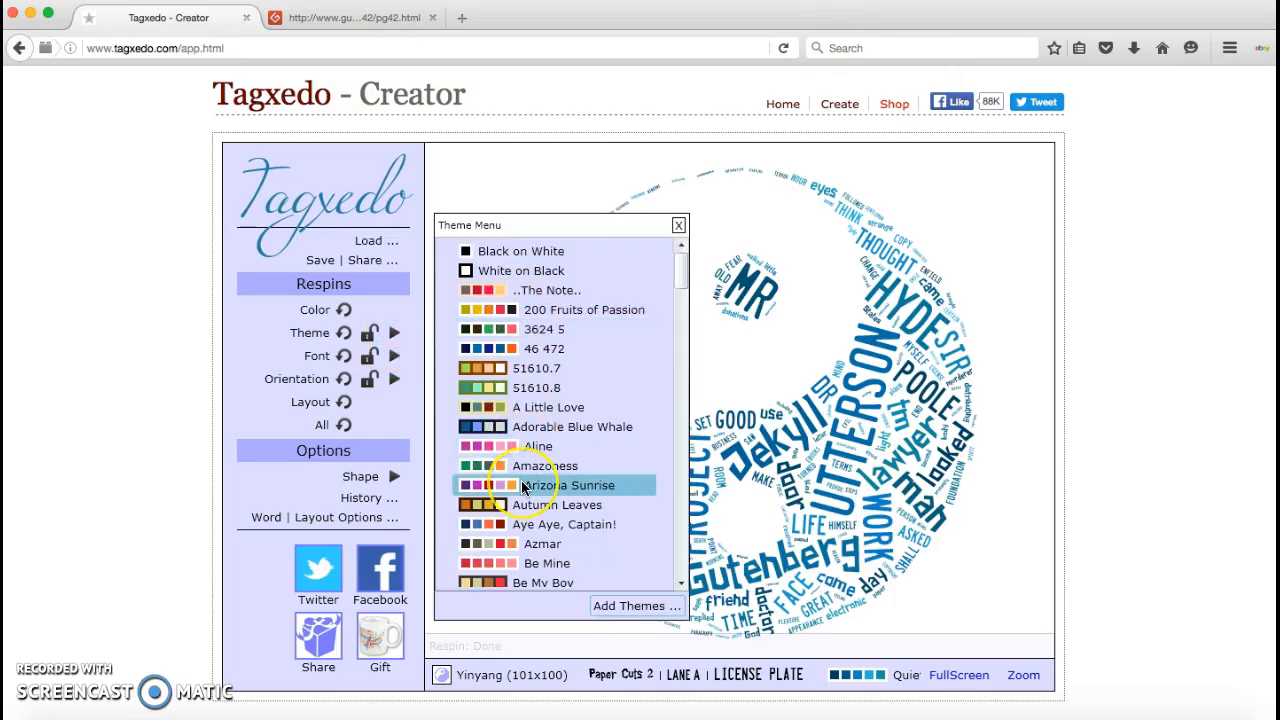
scroll(522, 487, down, 1)
scroll(522, 487, up, 1)
drag(680, 245, 680, 300)
click(540, 325)
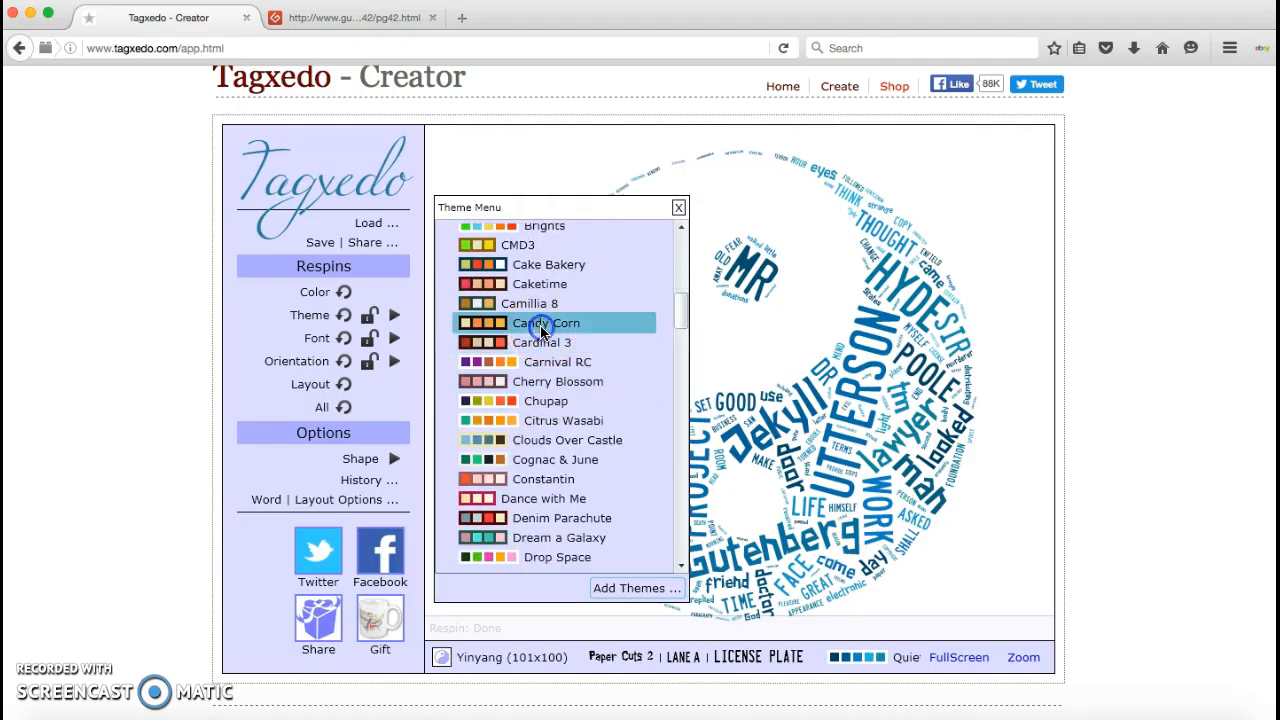
click(679, 207)
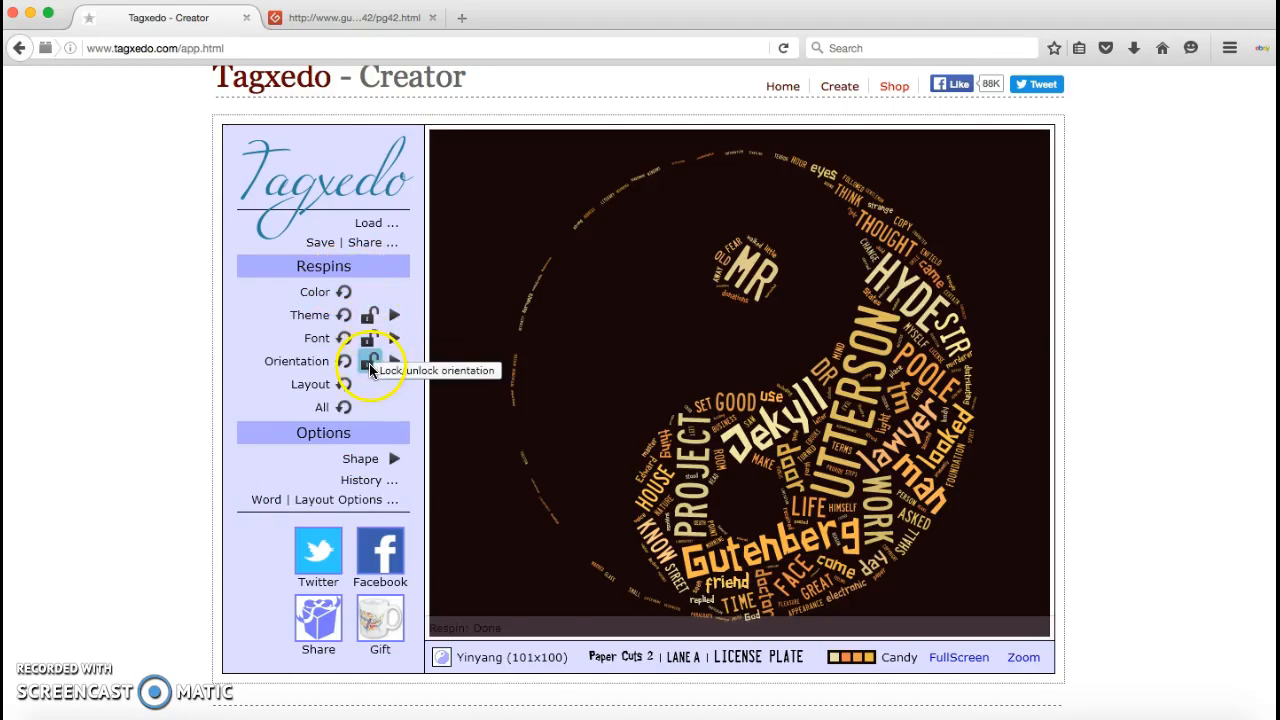
- Save the word cloud as a 500KP JPG image into the EDTC folder
click(355, 246)
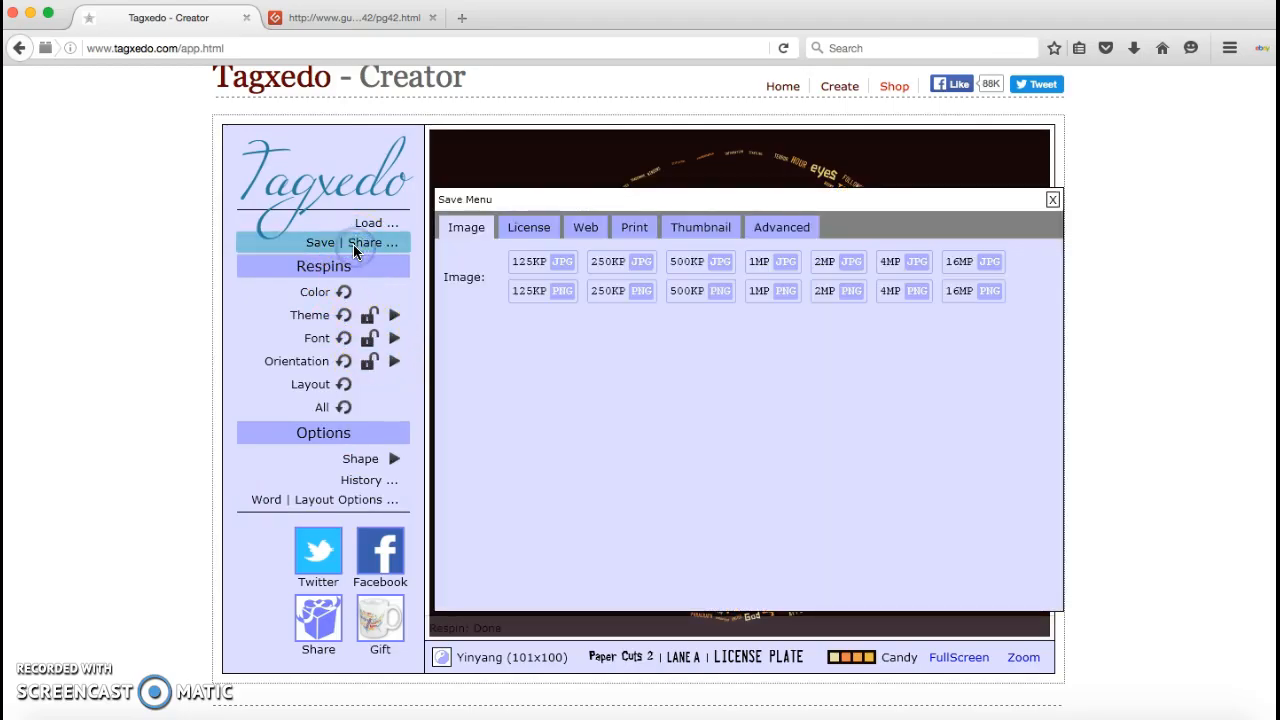
click(722, 268)
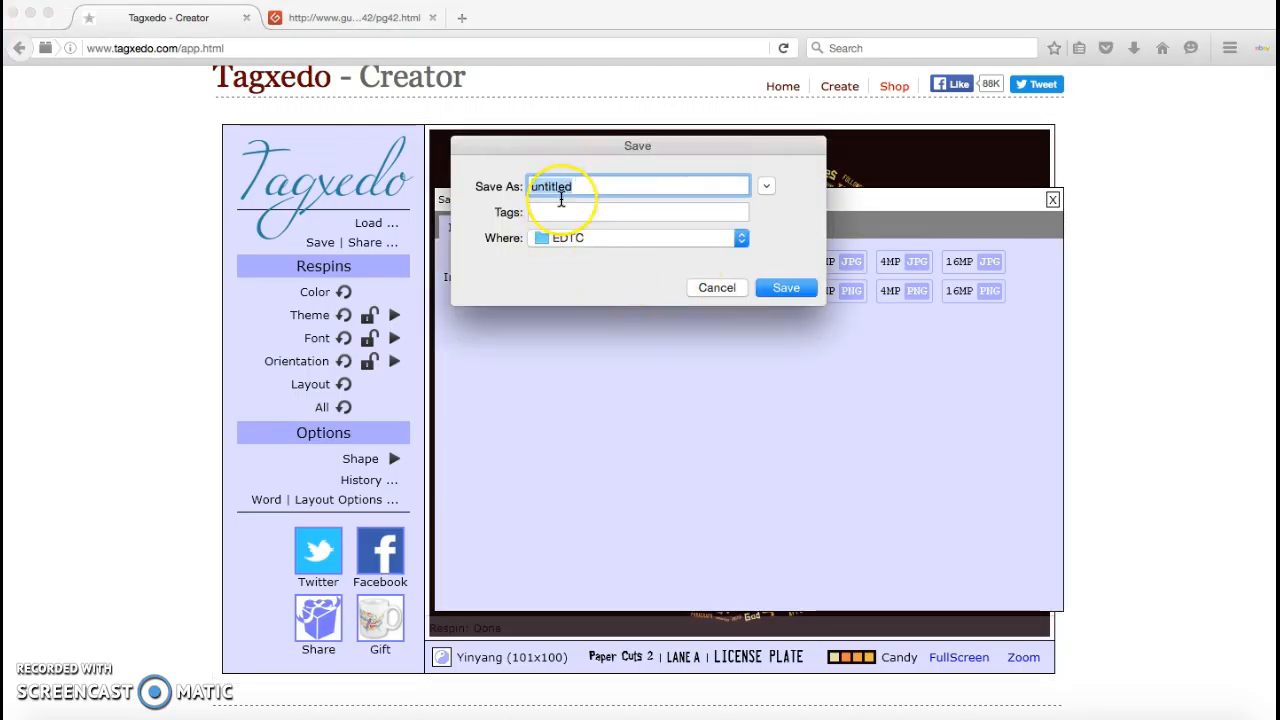
click(800, 285)
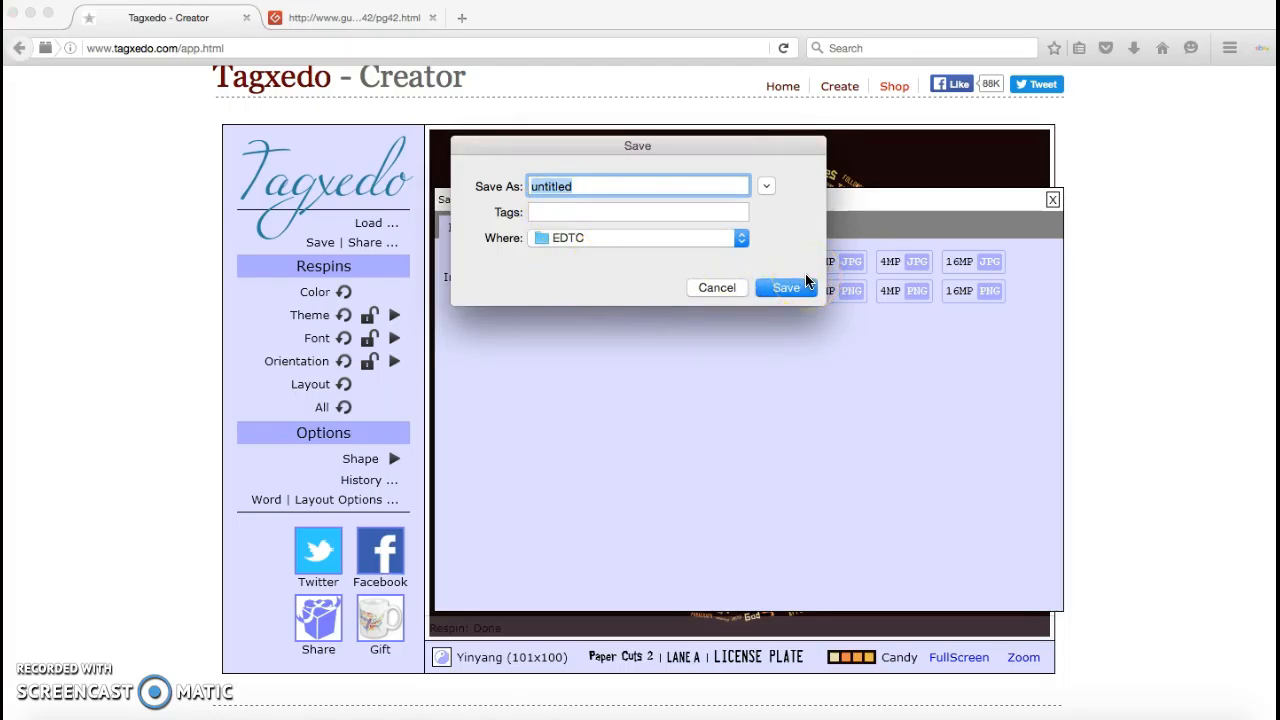
click(806, 284)
click(686, 292)
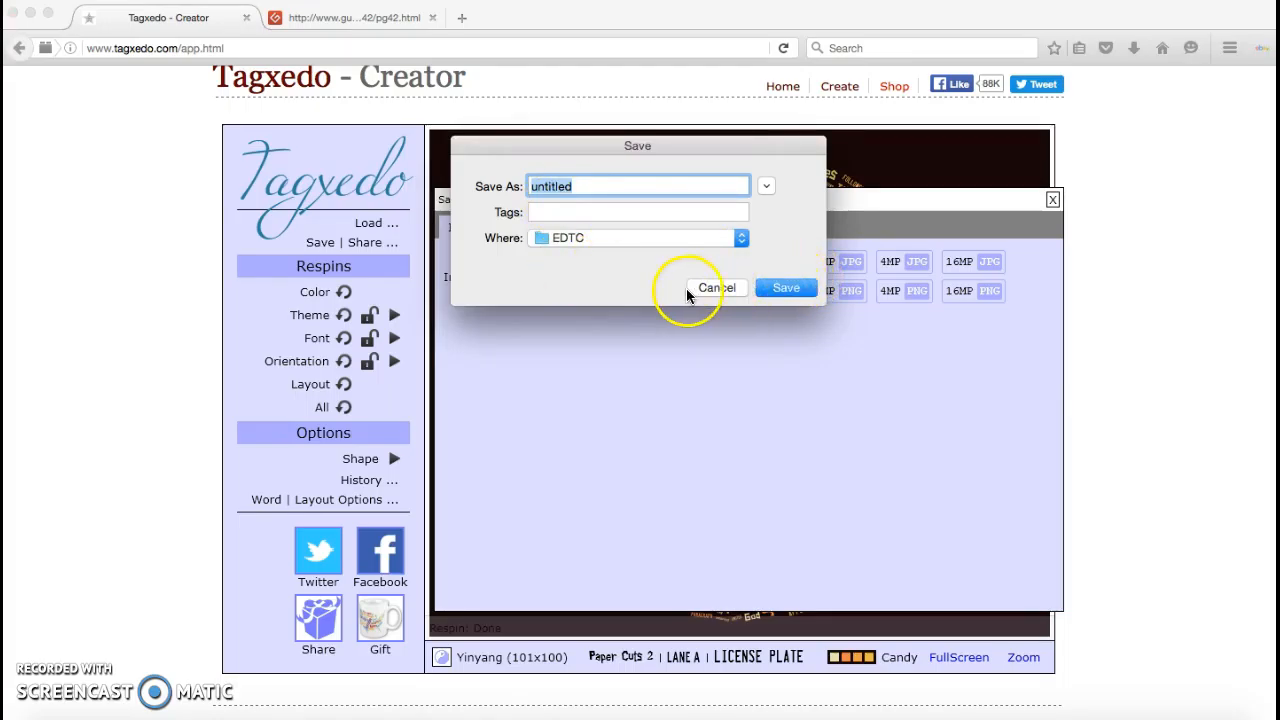